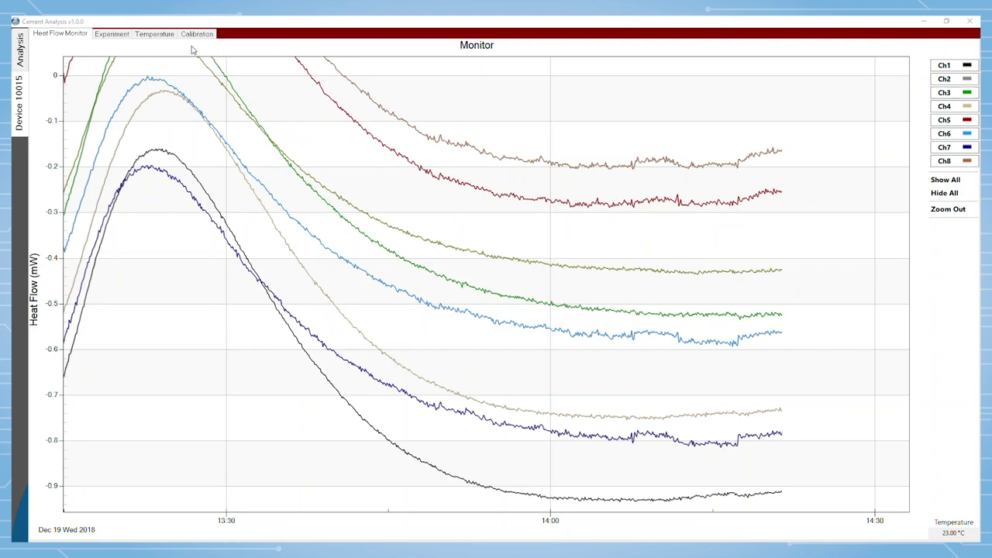
Restore the channel 6, 7 and 8 heat-flow curves and check the Calibration gains, all 1.00
left_click(943, 194)
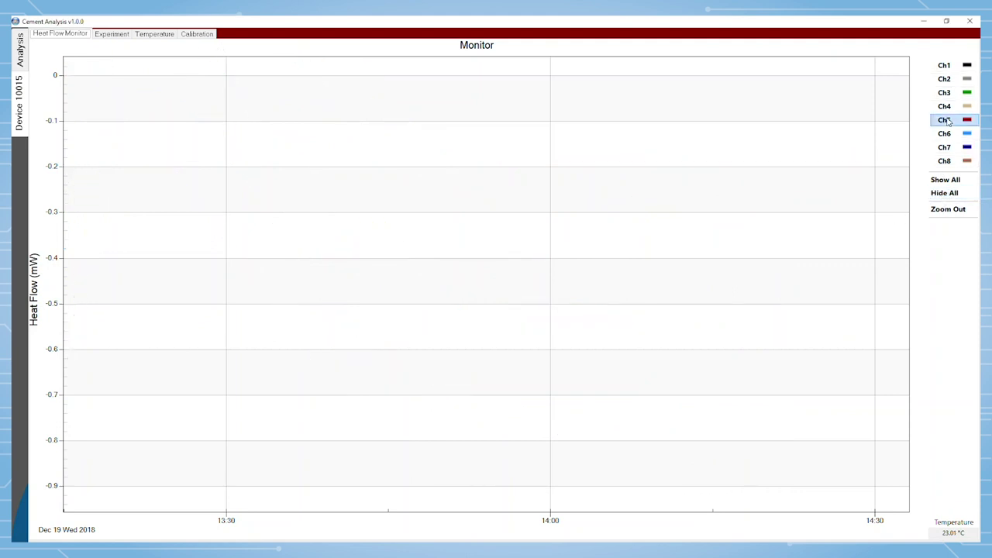
left_click(944, 133)
left_click(945, 148)
left_click(947, 161)
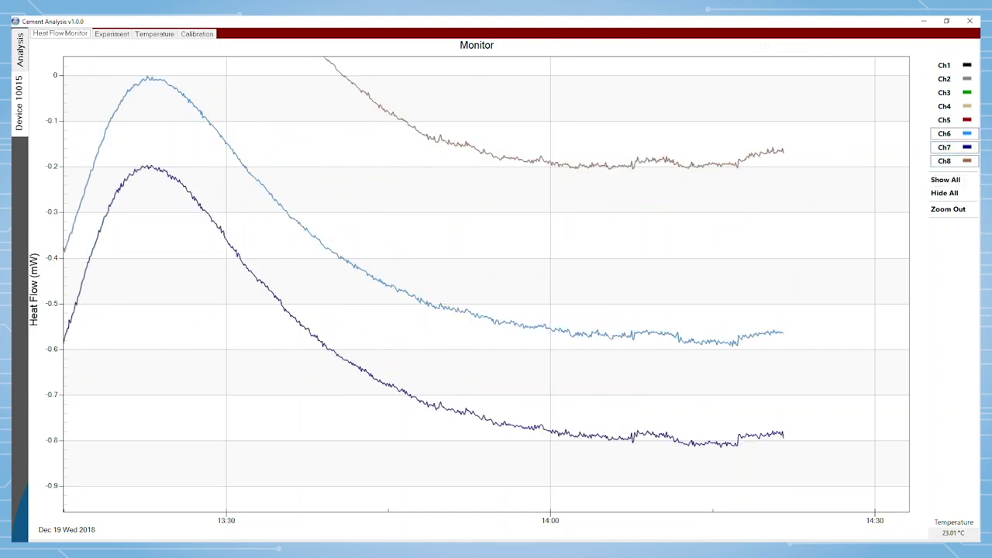
left_click(197, 34)
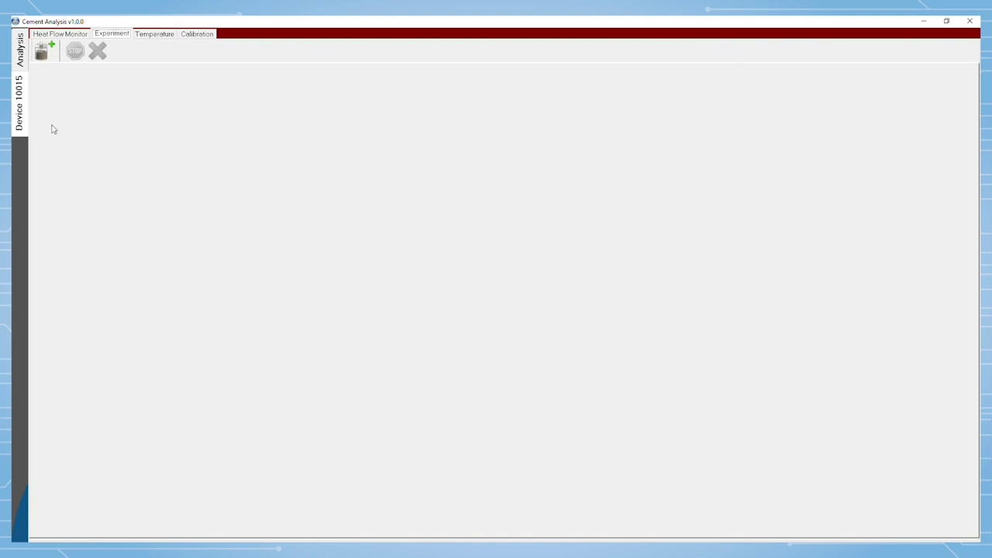
Create Experiment 5, entering the operator's initials
left_click(42, 51)
left_click(212, 224)
type("cfq")
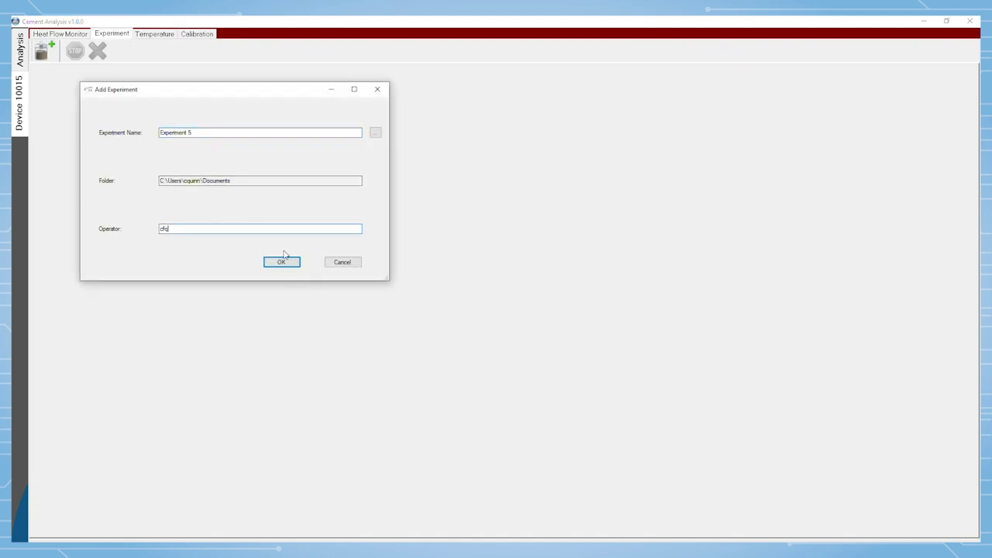
left_click(281, 262)
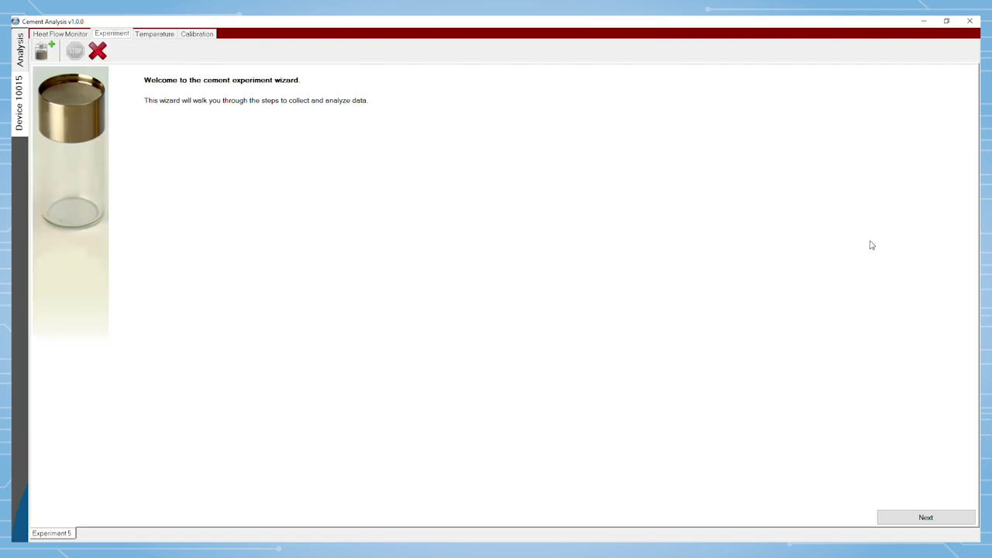
Select all eight available calorimeters for the experiment and advance to sample information
left_click(906, 516)
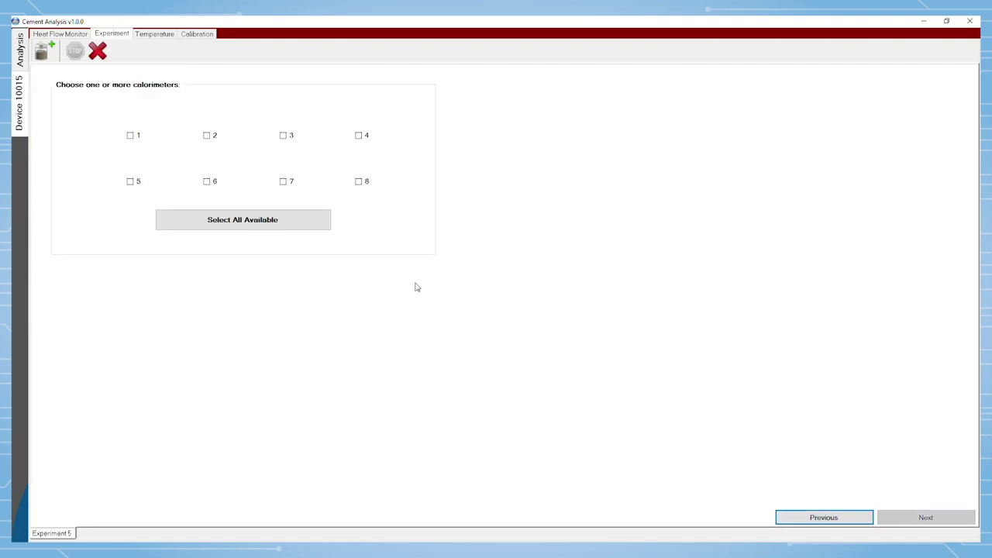
left_click(283, 220)
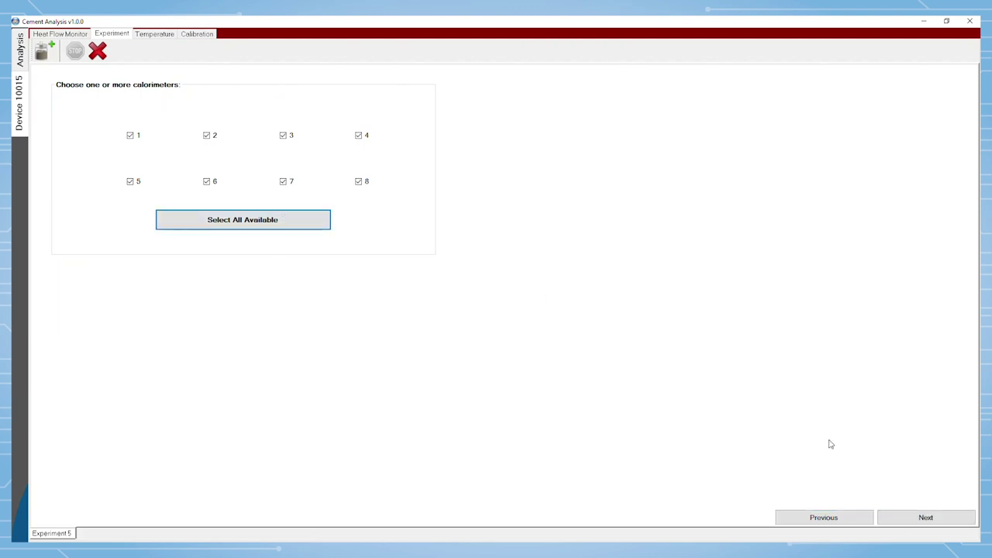
left_click(923, 518)
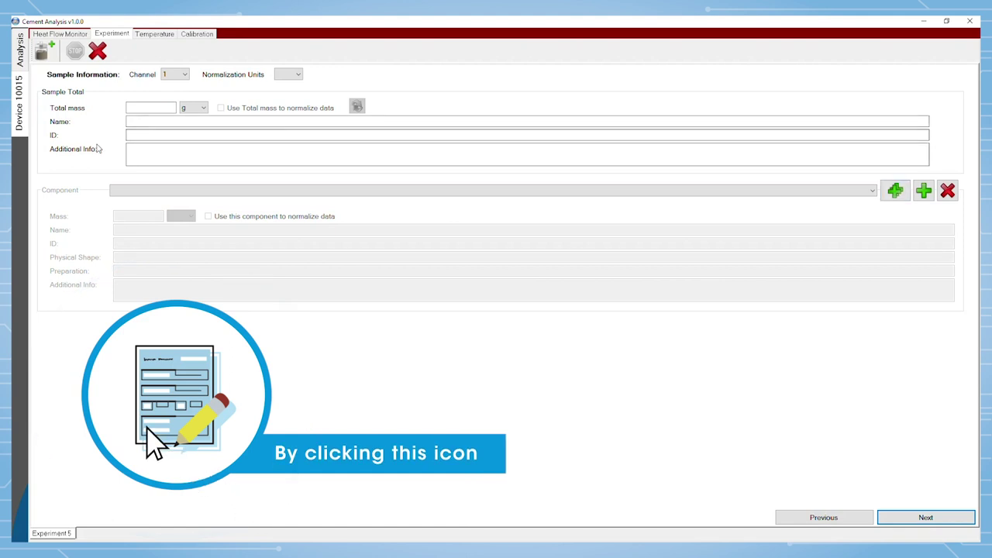
Skip Quick Component Setup without changes and advance to Baseline Information
left_click(895, 189)
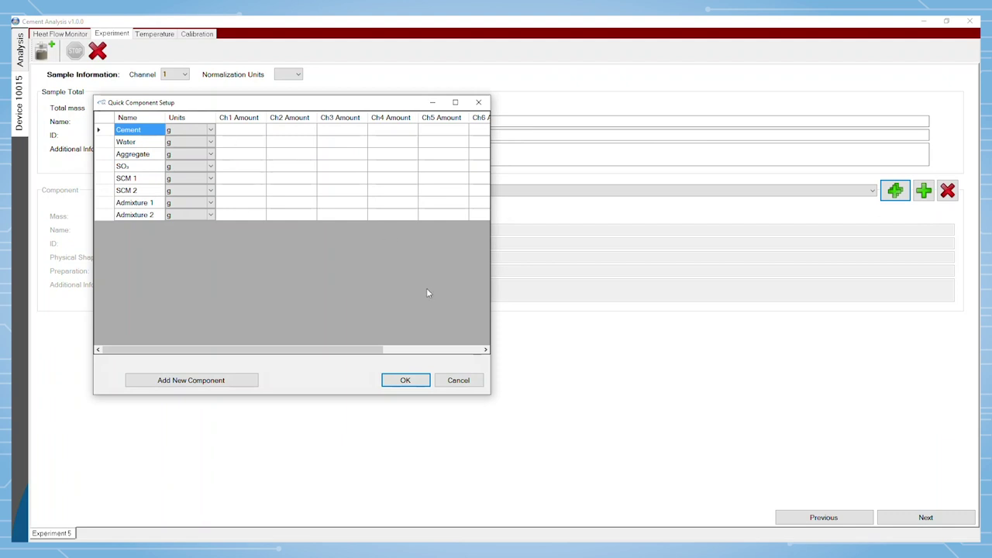
left_click(458, 379)
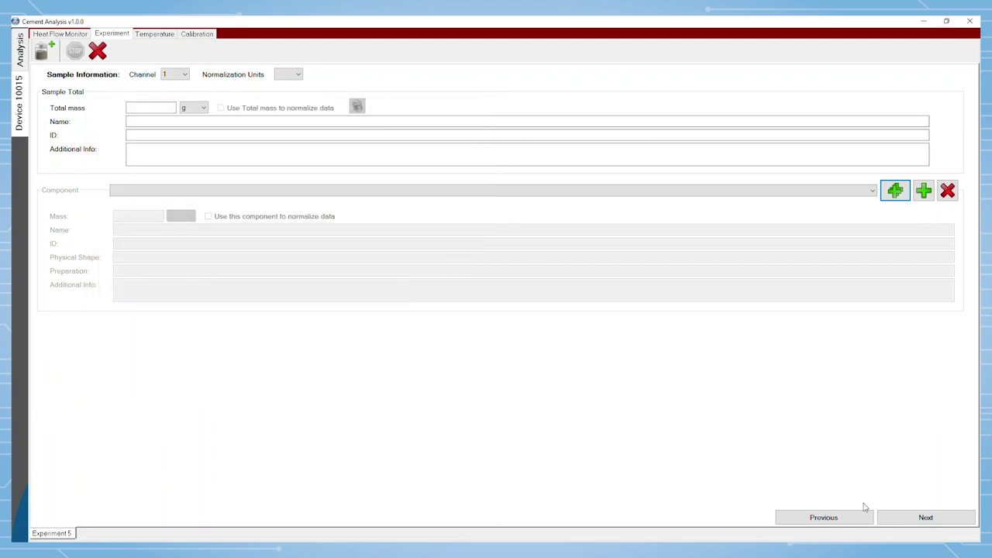
left_click(926, 518)
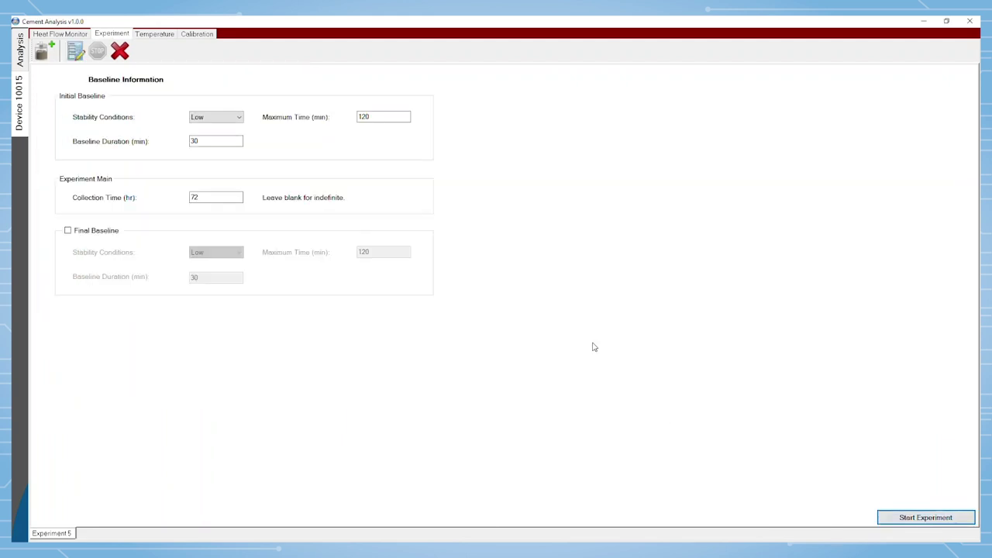
Set initial baseline stability to Moderate, start Experiment 5, and record the baseline manually
left_click(239, 117)
left_click(231, 136)
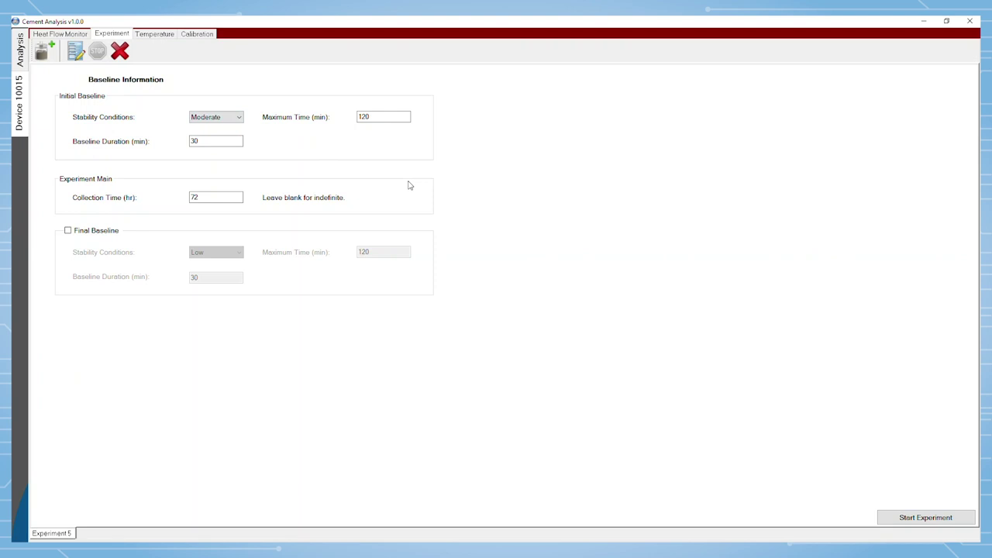
left_click(933, 523)
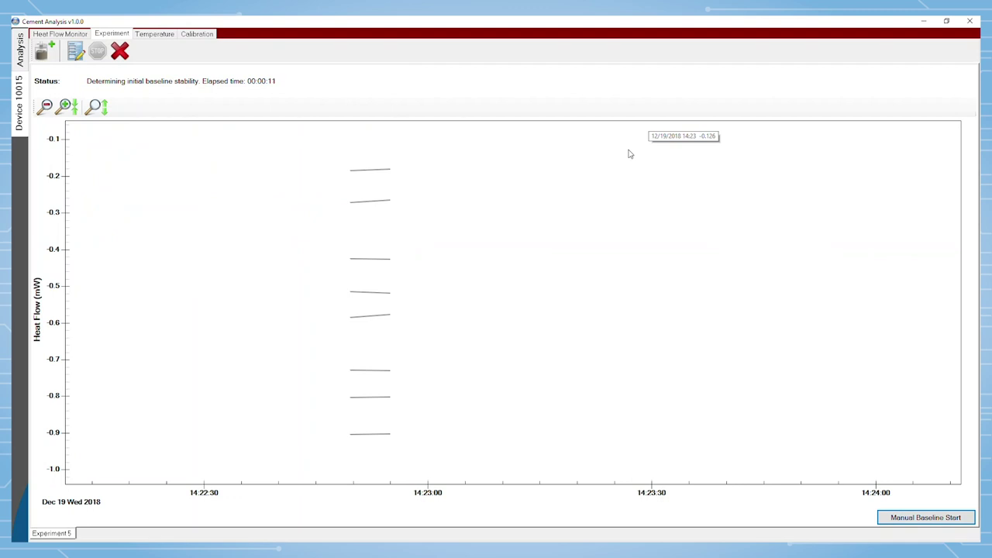
left_click(891, 517)
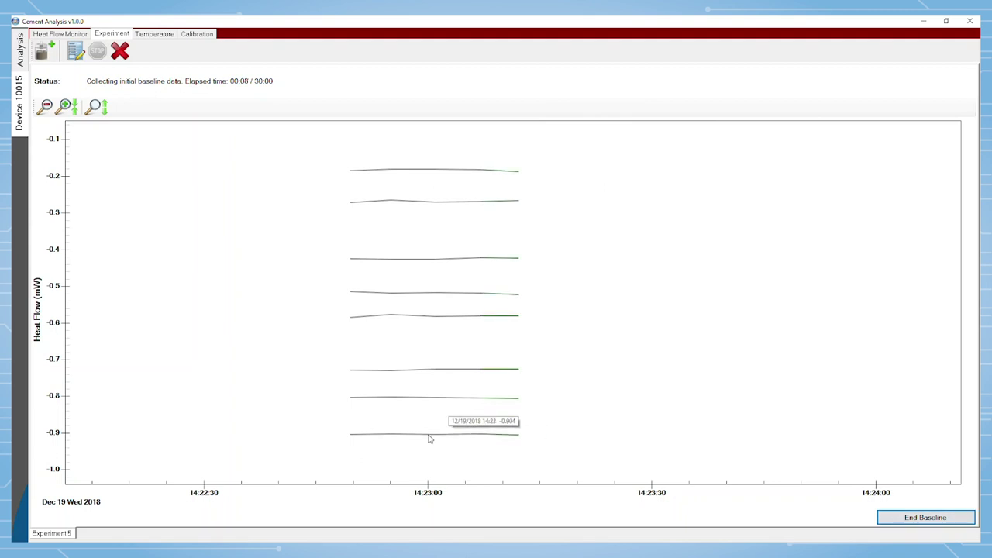
left_click(923, 518)
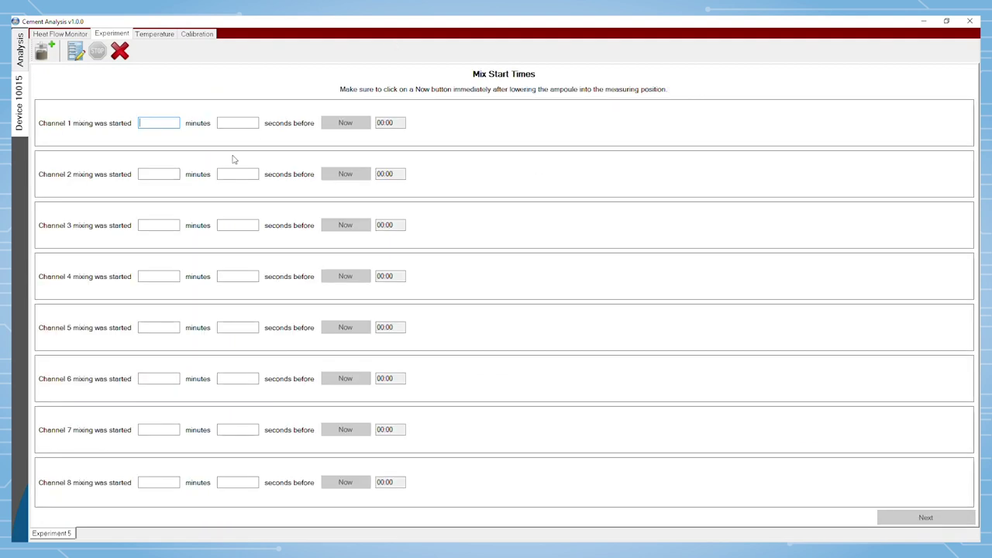
Enter mixing minutes from 2 to 8 in the channel mixing fields
type("2")
left_click(161, 173)
type("2")
left_click(158, 225)
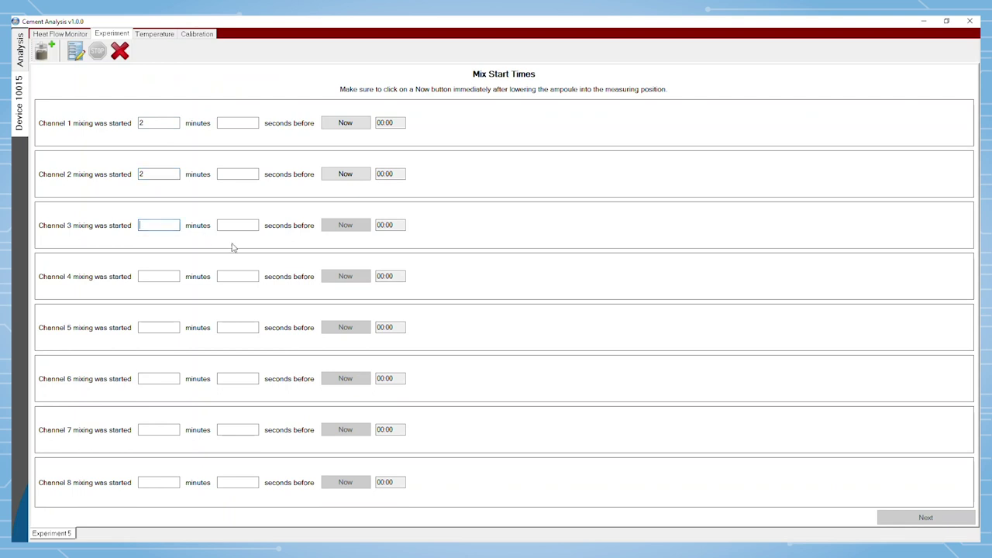
type("4")
left_click(169, 277)
type("4")
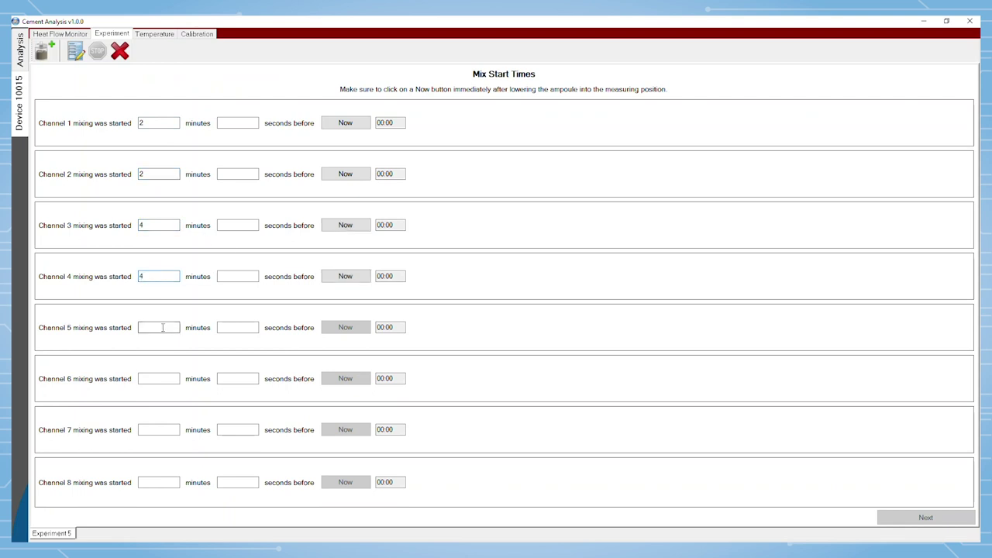
type("6")
left_click(159, 378)
type("6")
left_click(161, 430)
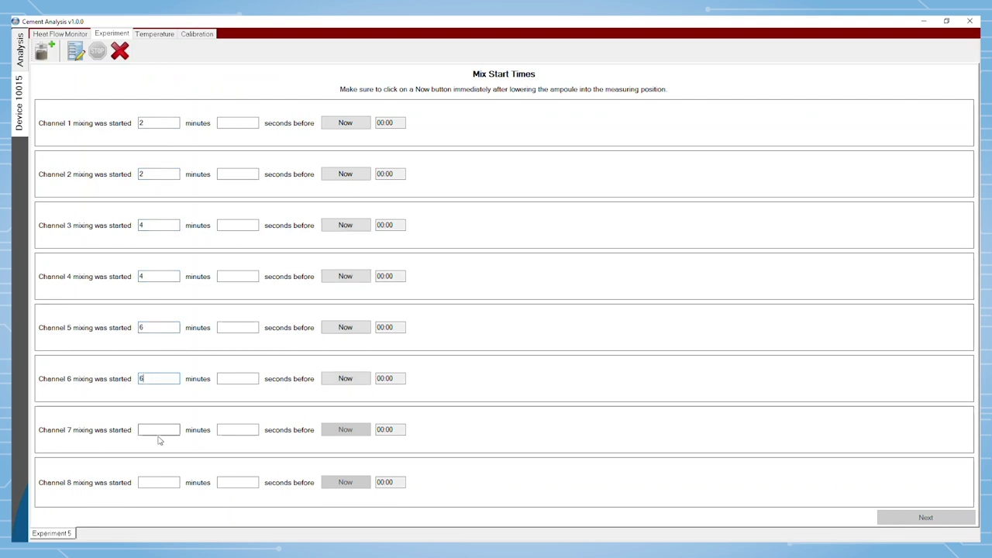
type("8")
left_click(165, 482)
type("8")
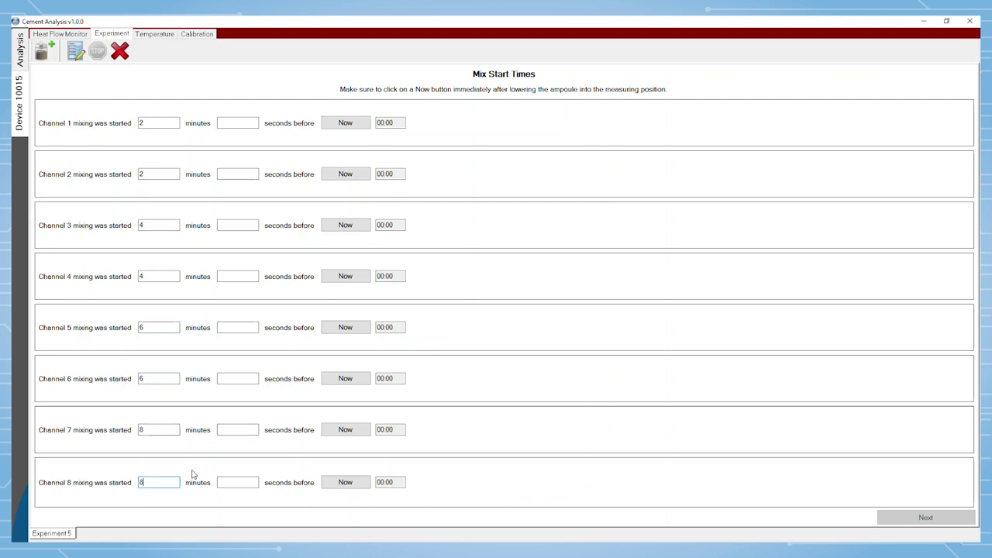
Mark the mix start as now for channels 1 through 8, then continue to signal monitoring
left_click(353, 125)
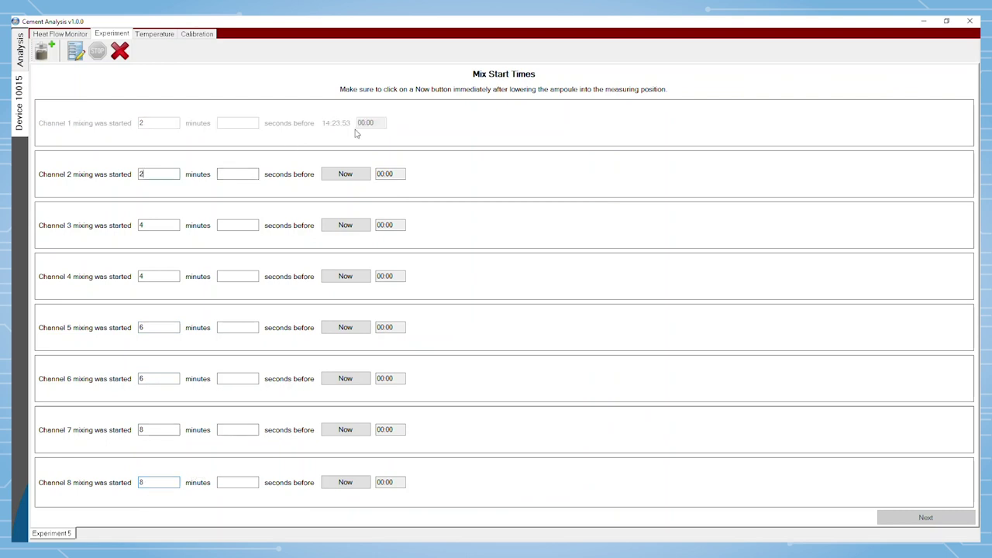
left_click(347, 175)
left_click(345, 229)
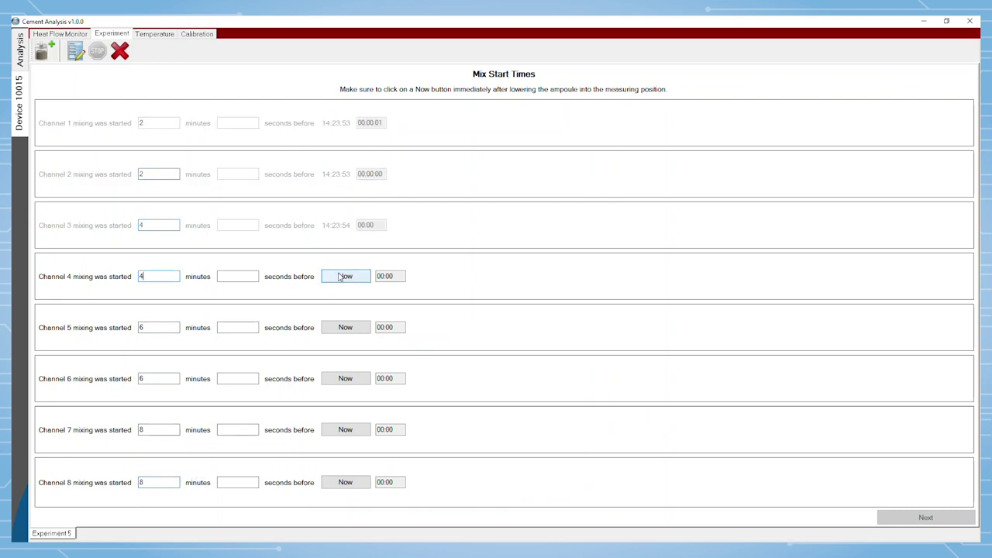
left_click(344, 277)
left_click(337, 331)
left_click(339, 379)
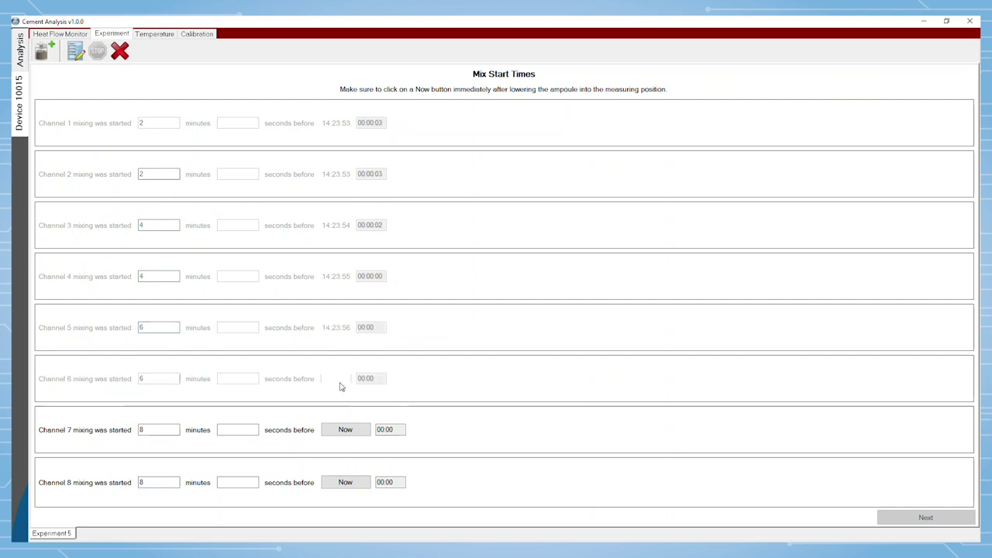
left_click(357, 437)
left_click(355, 482)
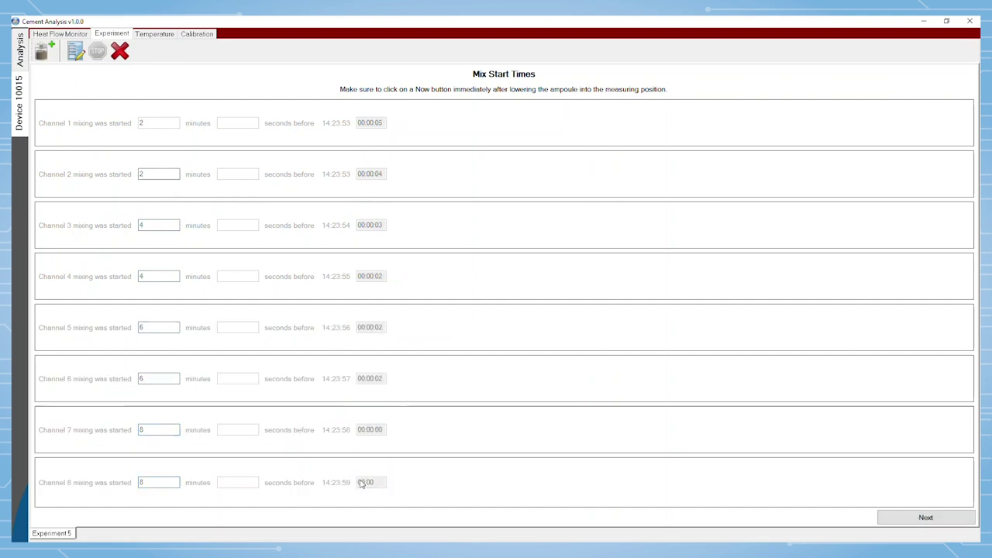
left_click(926, 518)
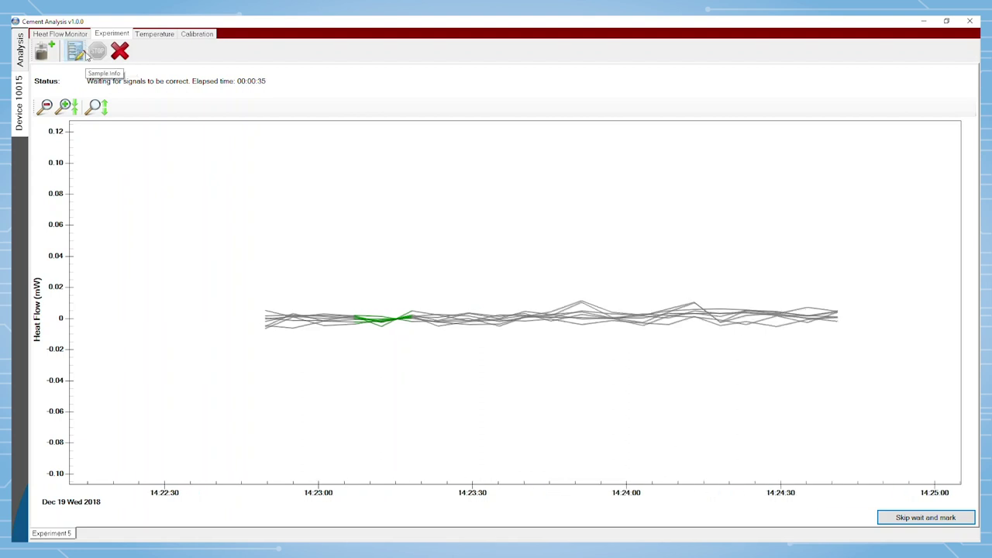
Skip the signal wait and set the main collection duration to 120 hours
left_click(912, 521)
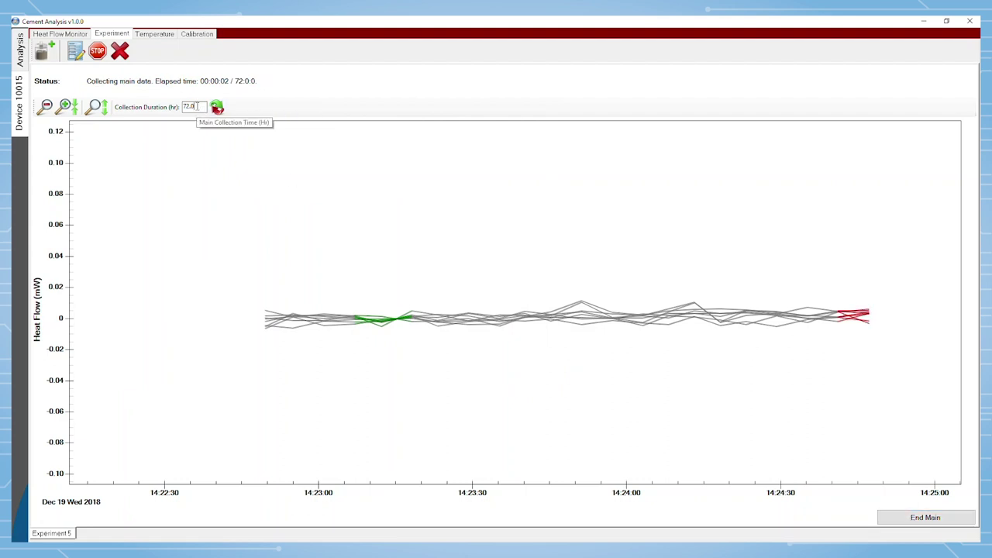
left_click_drag(199, 107, 133, 107)
type("120")
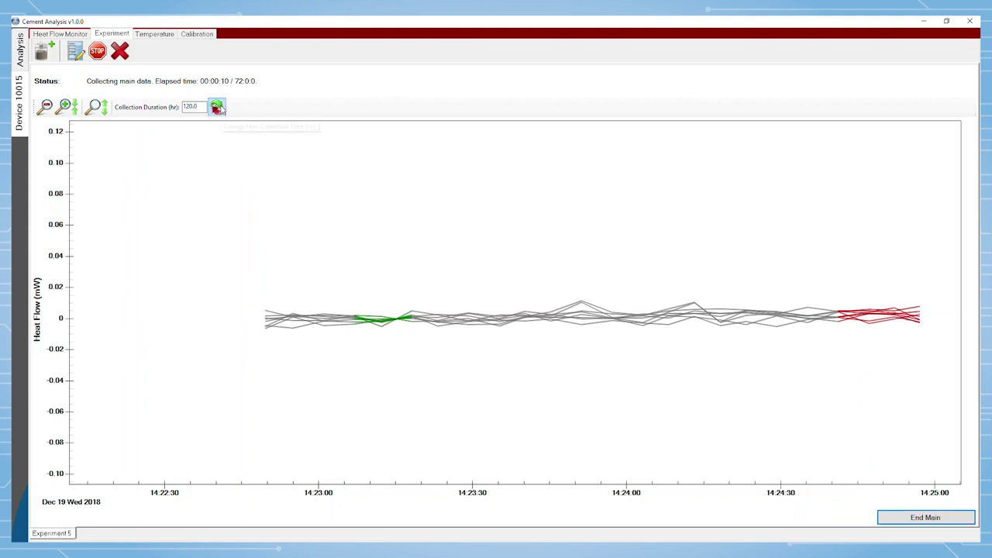
left_click(218, 107)
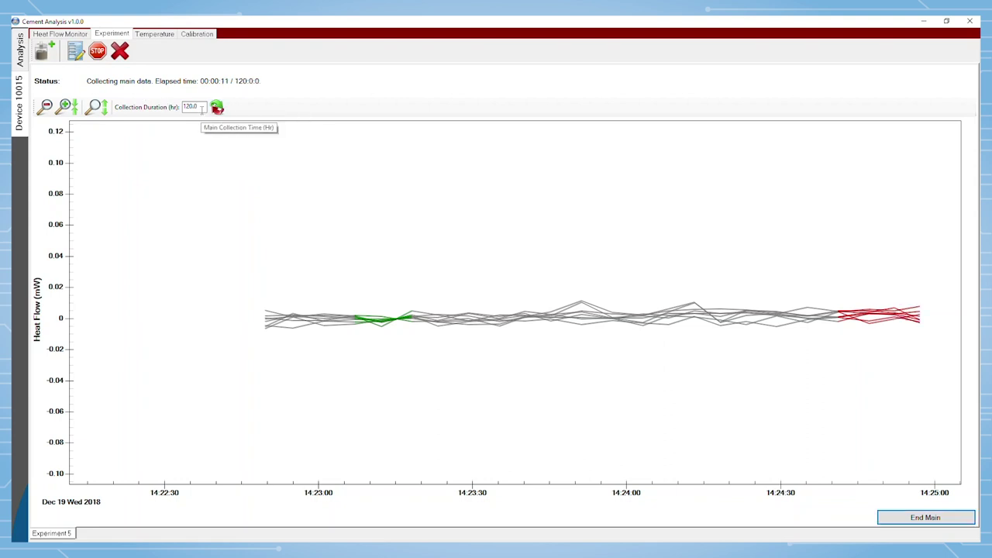
Clear the collection duration so it has no fixed length, then end main collection
left_click_drag(200, 108, 154, 114)
key("BackSpace")
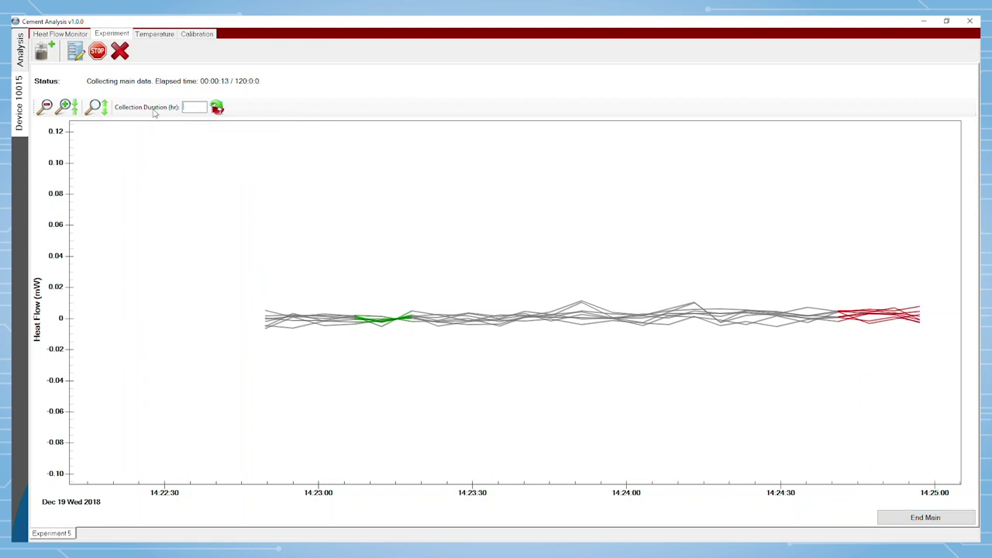
left_click(216, 107)
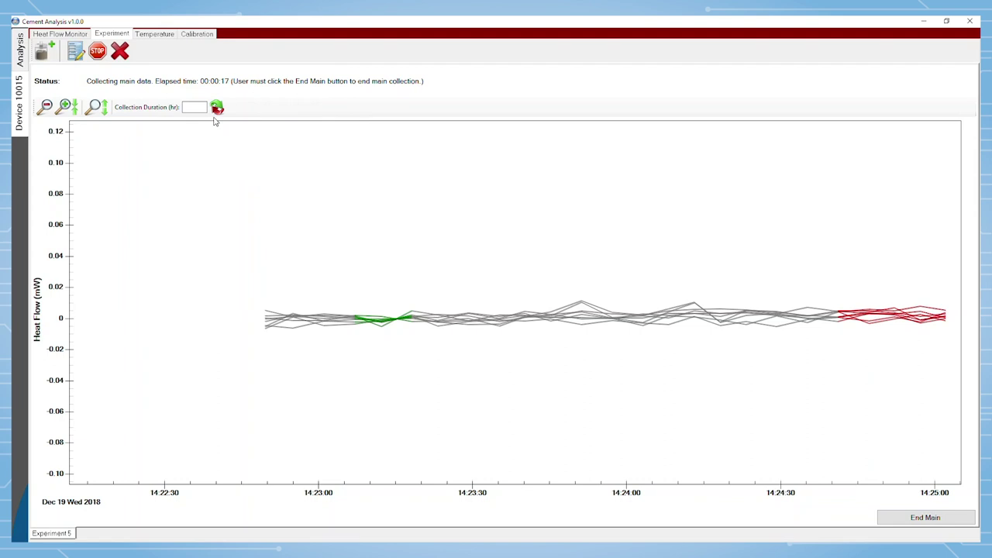
left_click(945, 519)
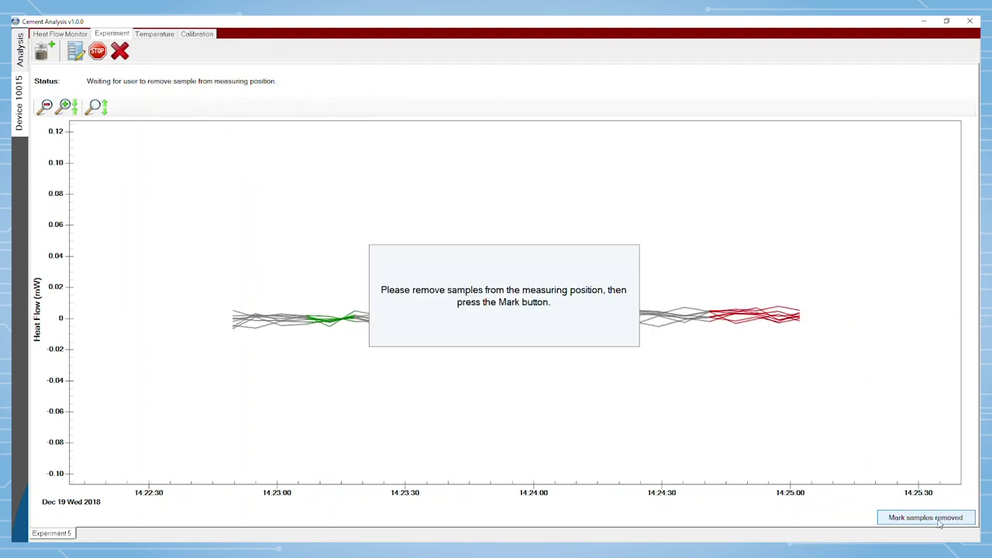
Confirm samples removed, move the Ch 1 Signal Correct marker to 14:24:38, and begin analysis
left_click(945, 519)
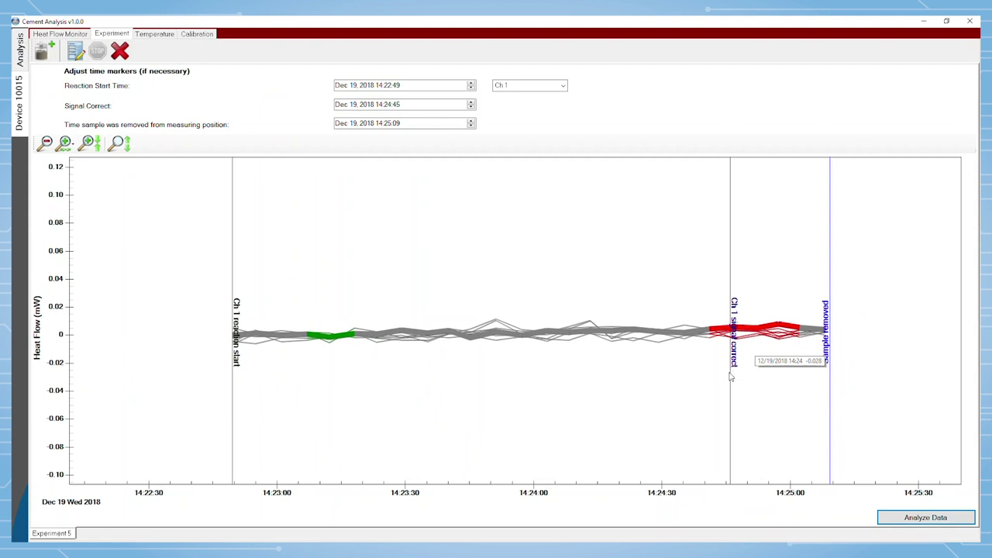
left_click_drag(731, 377, 698, 377)
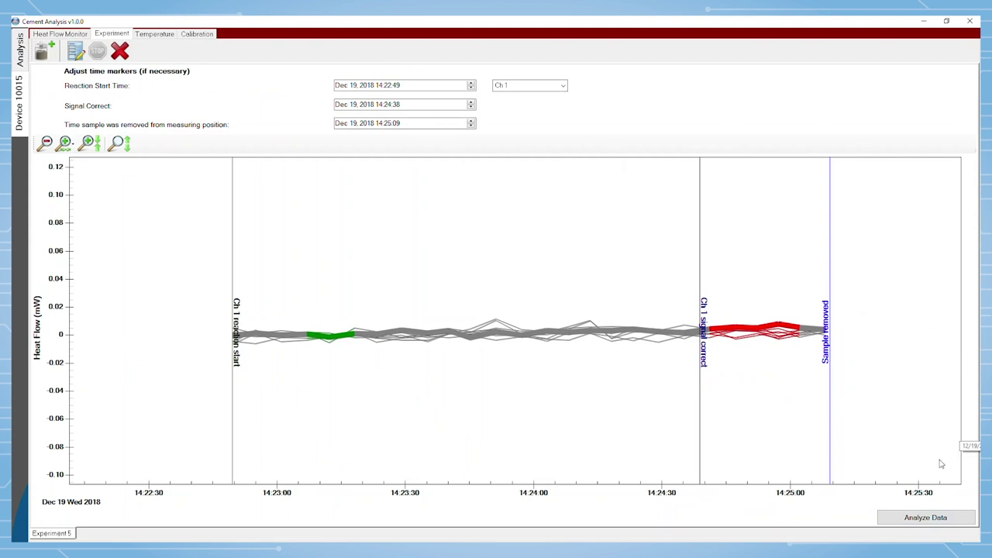
left_click(910, 517)
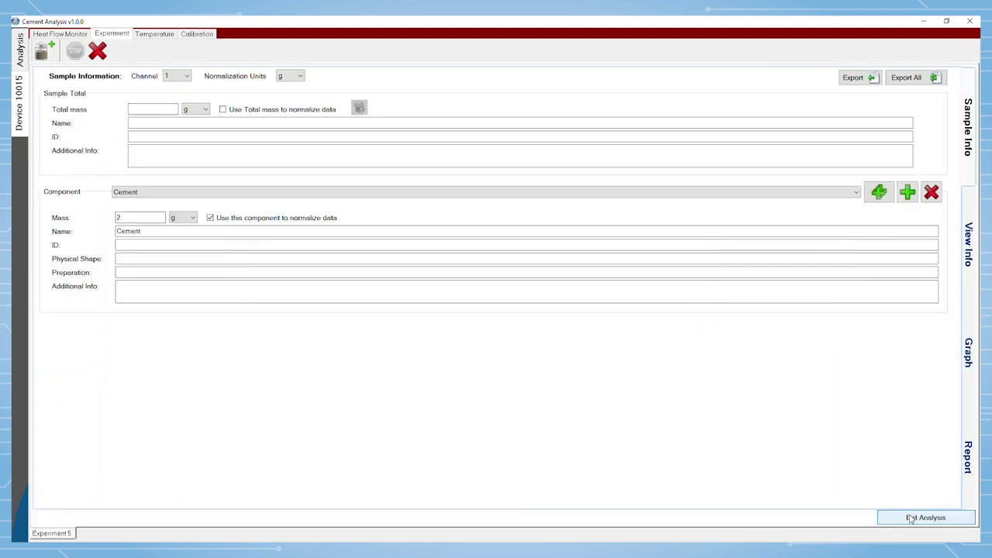